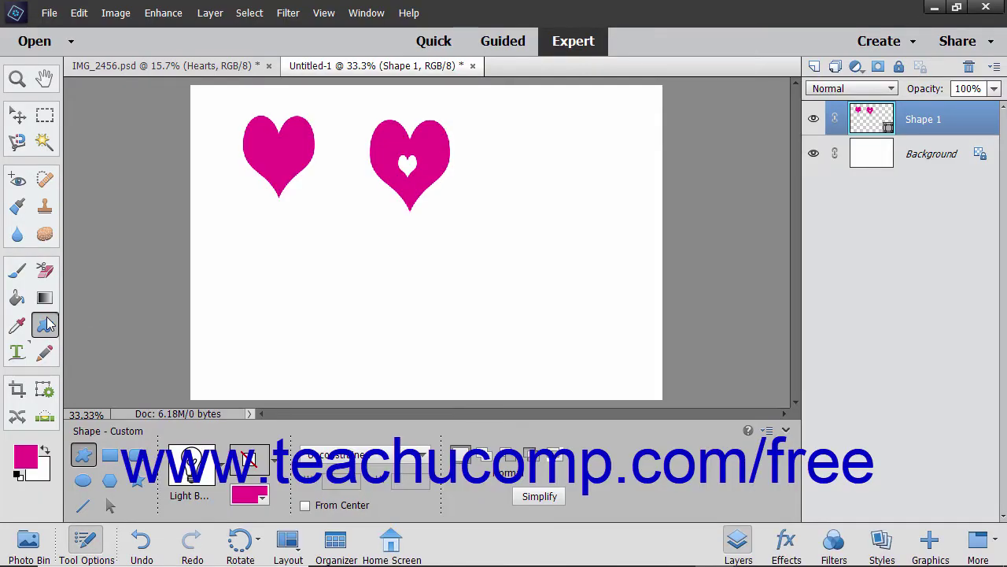
With the Rectangle tool, draw a small magenta square below the left heart and a larger square beside it.
{"action": "left_click", "coordinate": [109, 456]}
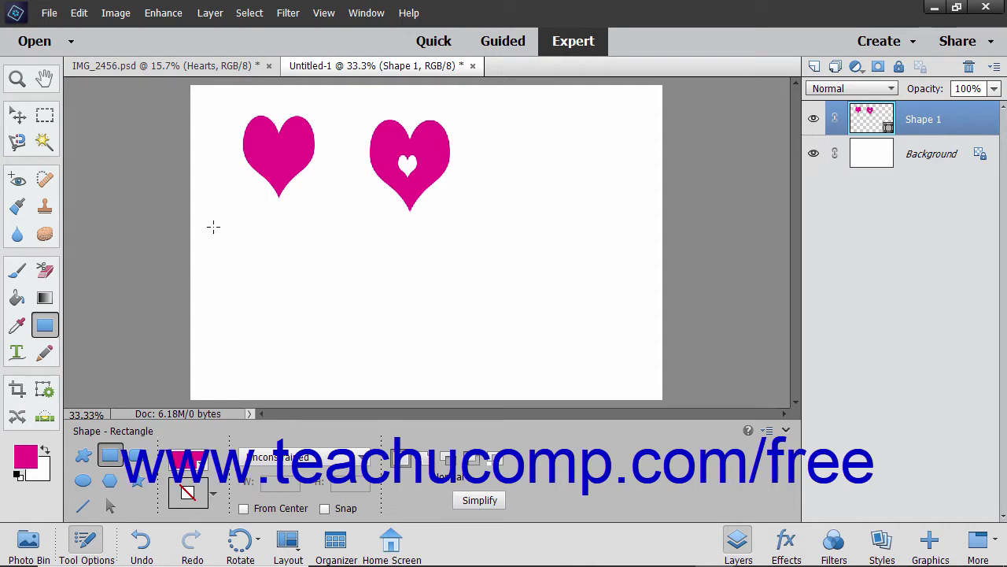
{"action": "left_click_drag", "start_coordinate": [213, 227], "coordinate": [246, 265]}
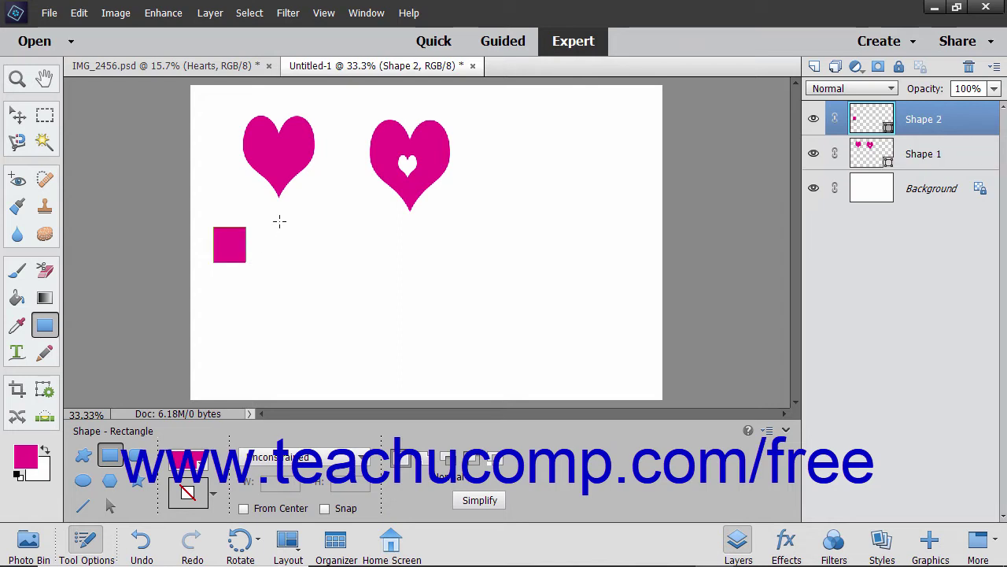
{"action": "left_click_drag", "start_coordinate": [278, 221], "coordinate": [356, 290]}
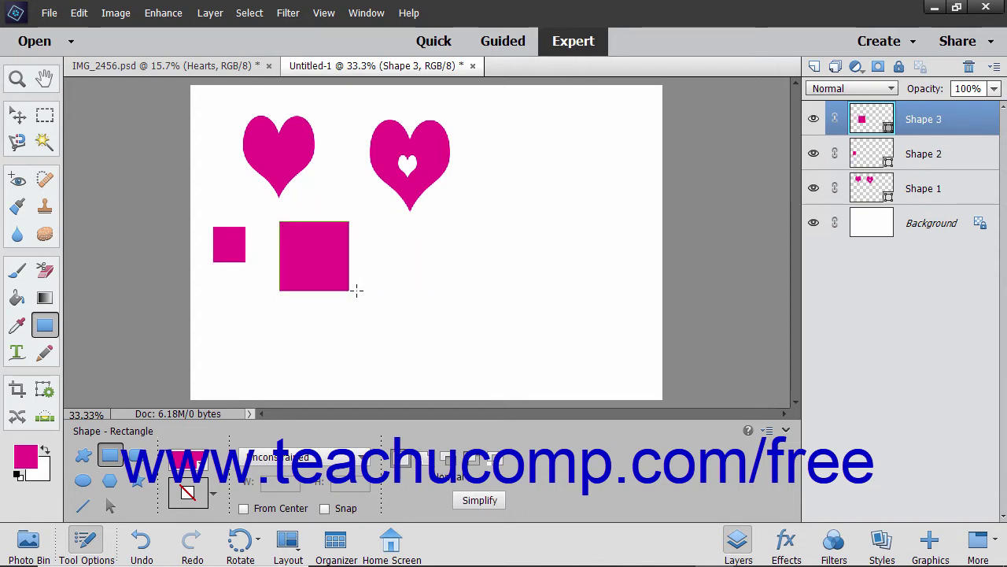
{"action": "left_click", "coordinate": [336, 457]}
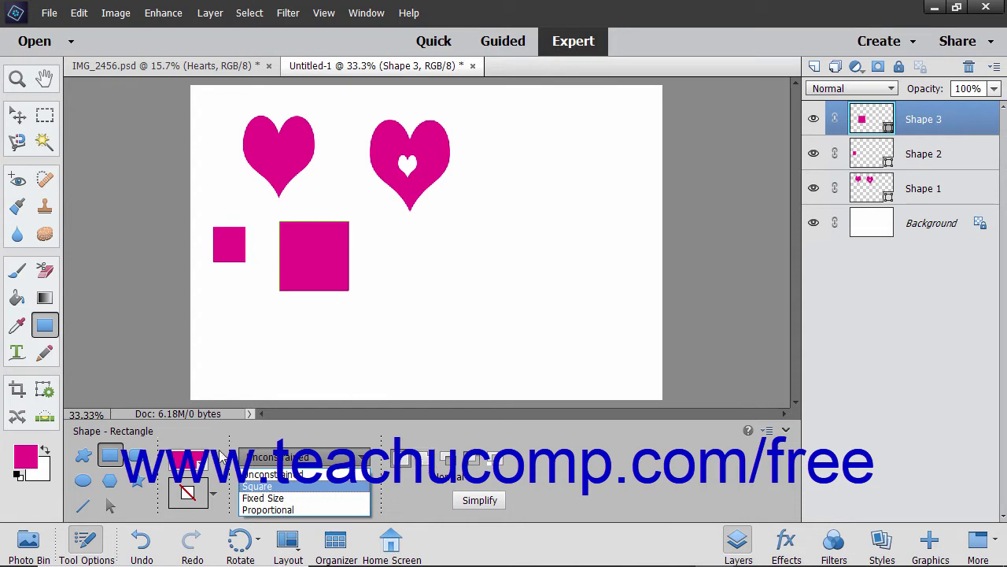
With Snap and From Center on, draw a large rounded rectangle below the squares, then turn both off.
{"action": "left_click", "coordinate": [136, 456]}
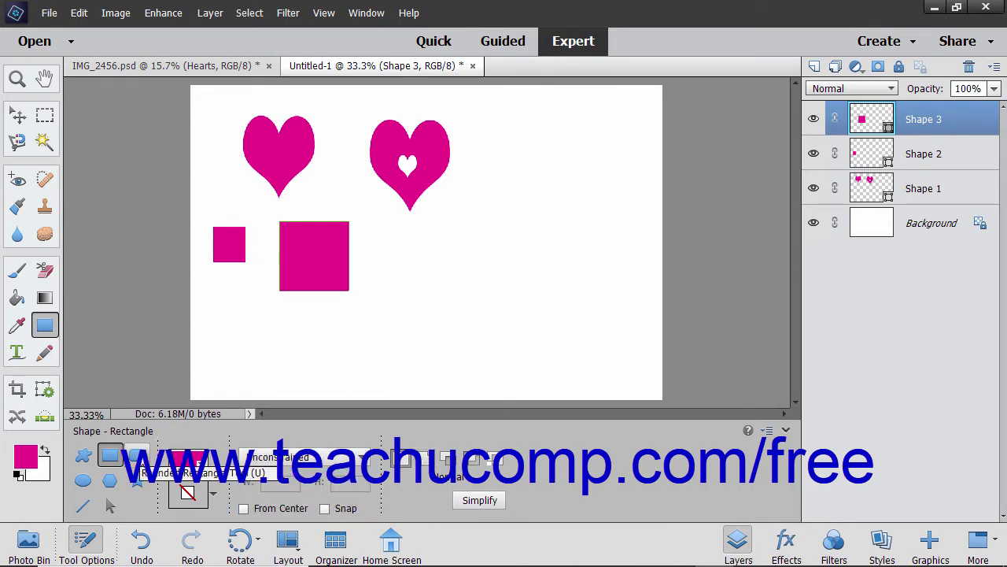
{"action": "left_click", "coordinate": [136, 456]}
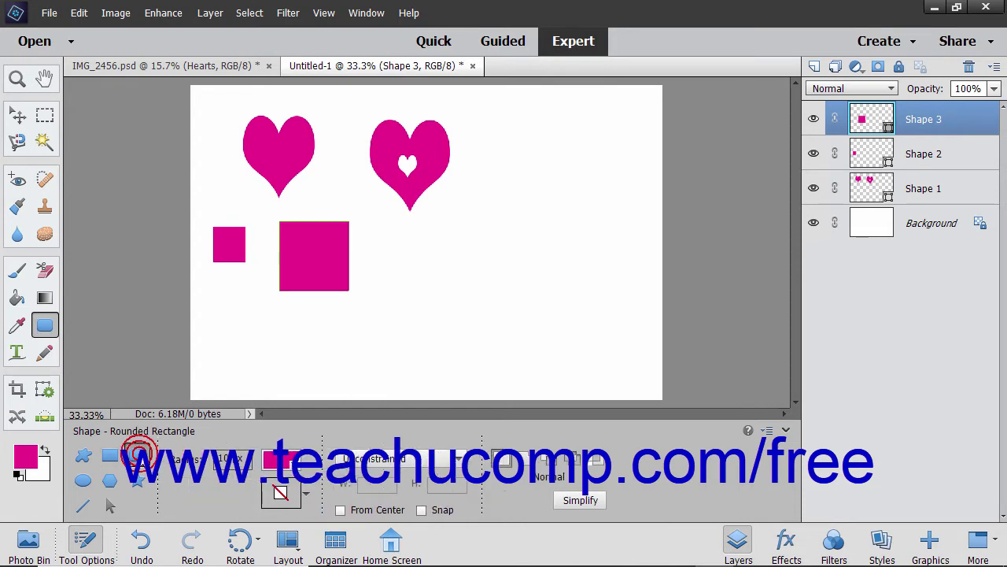
{"action": "left_click", "coordinate": [422, 510]}
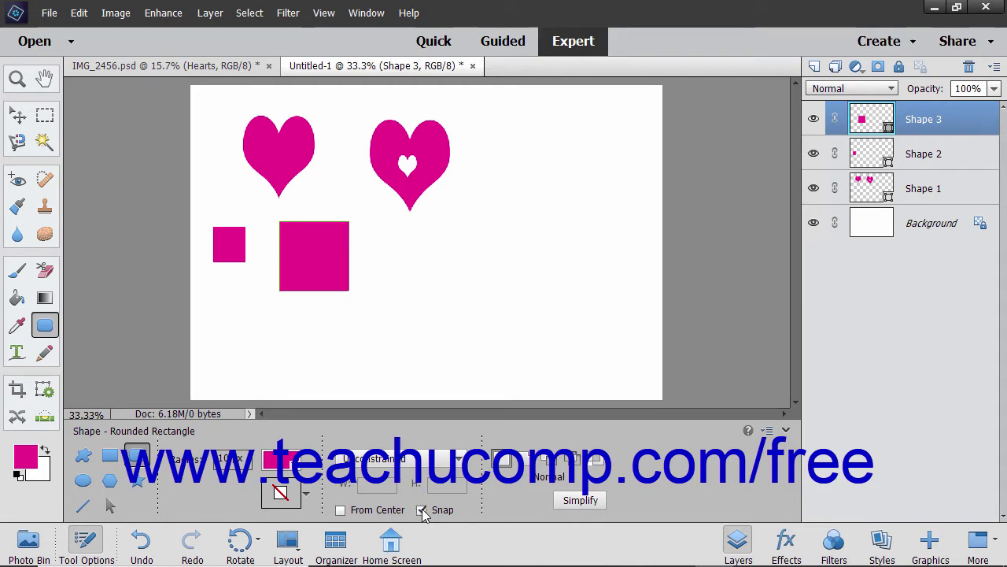
{"action": "left_click", "coordinate": [340, 510]}
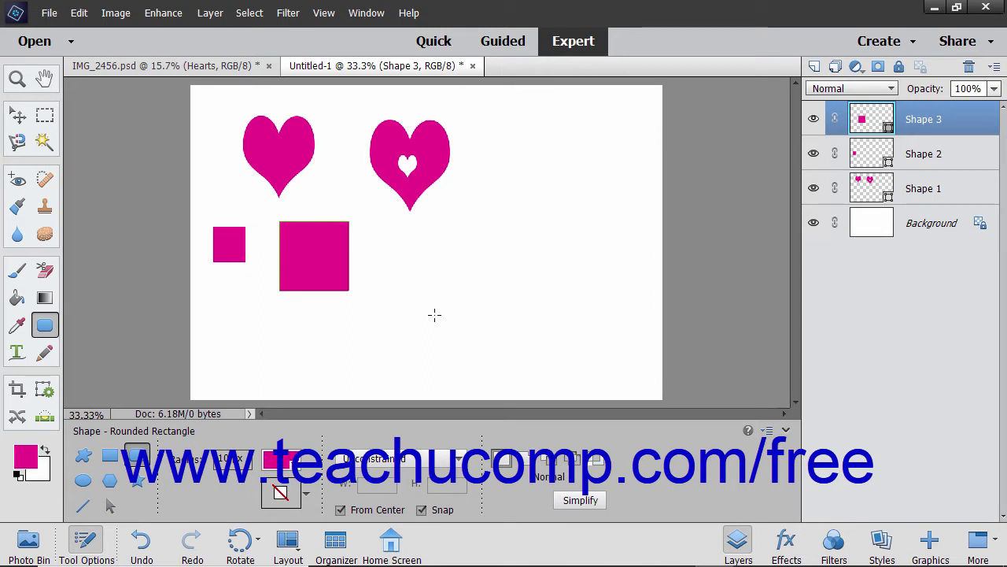
{"action": "left_click_drag", "start_coordinate": [435, 314], "coordinate": [484, 358]}
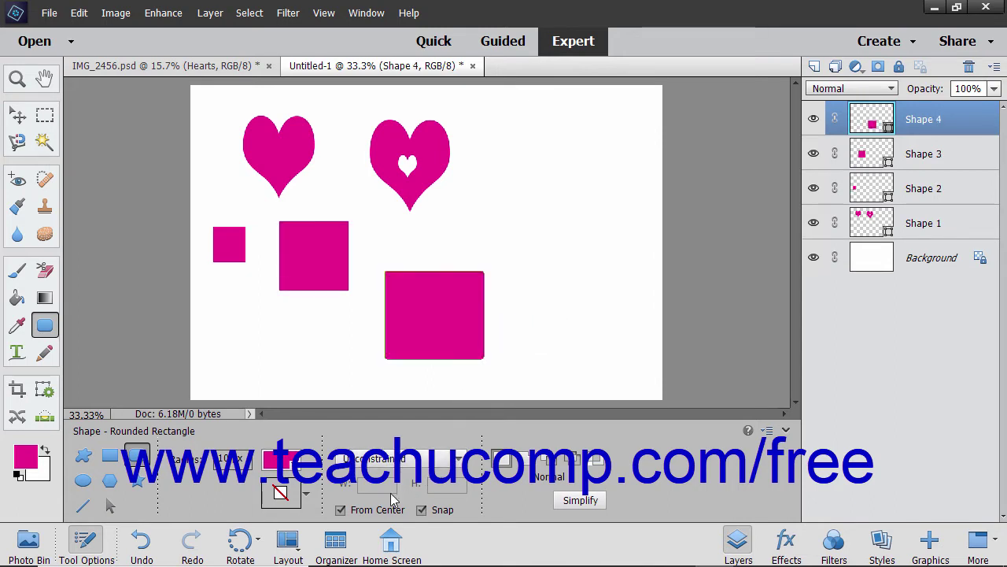
{"action": "left_click", "coordinate": [341, 510]}
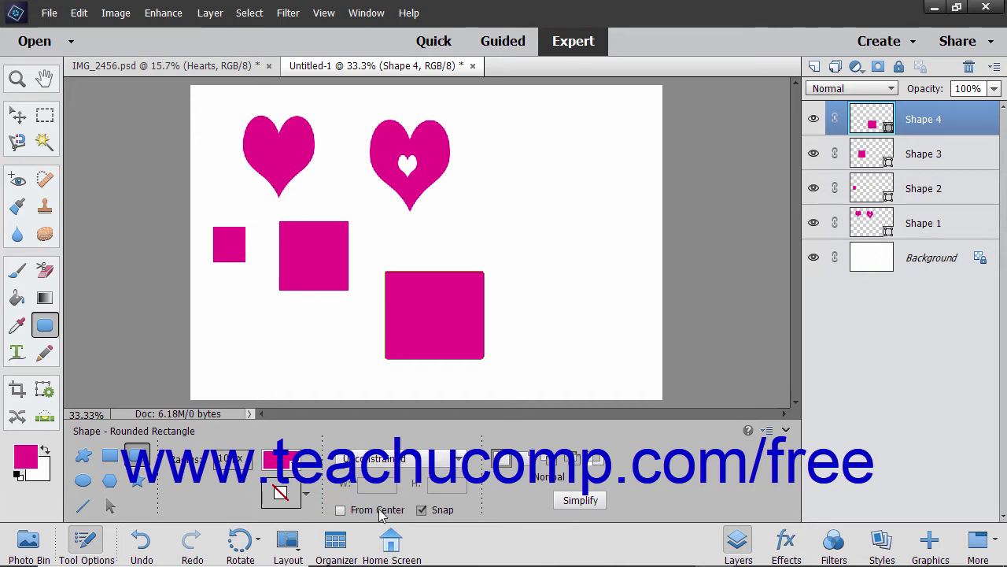
{"action": "left_click", "coordinate": [421, 510]}
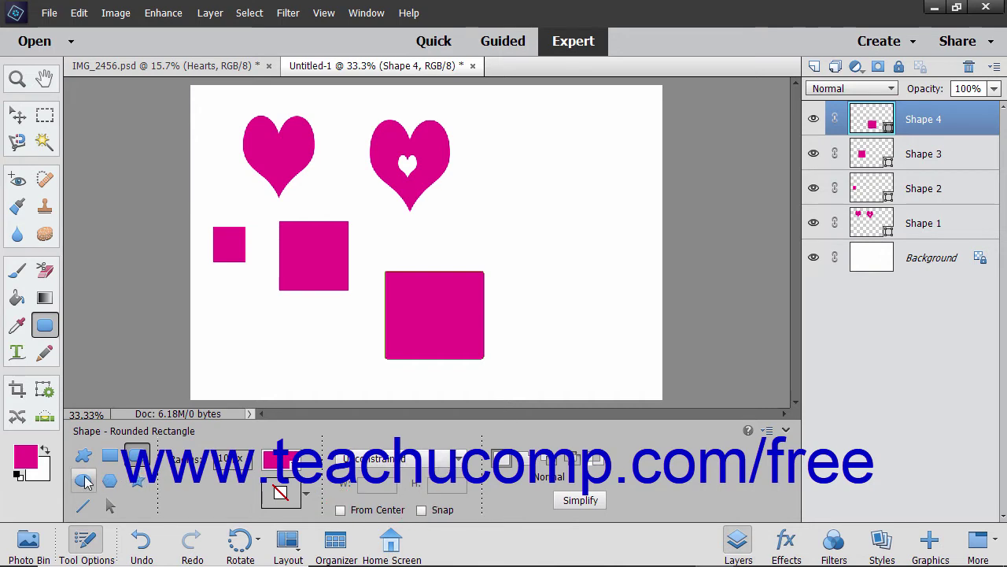
With the Ellipse tool, draw a magenta oval below the right heart and a circle in the upper right.
{"action": "left_click", "coordinate": [84, 480]}
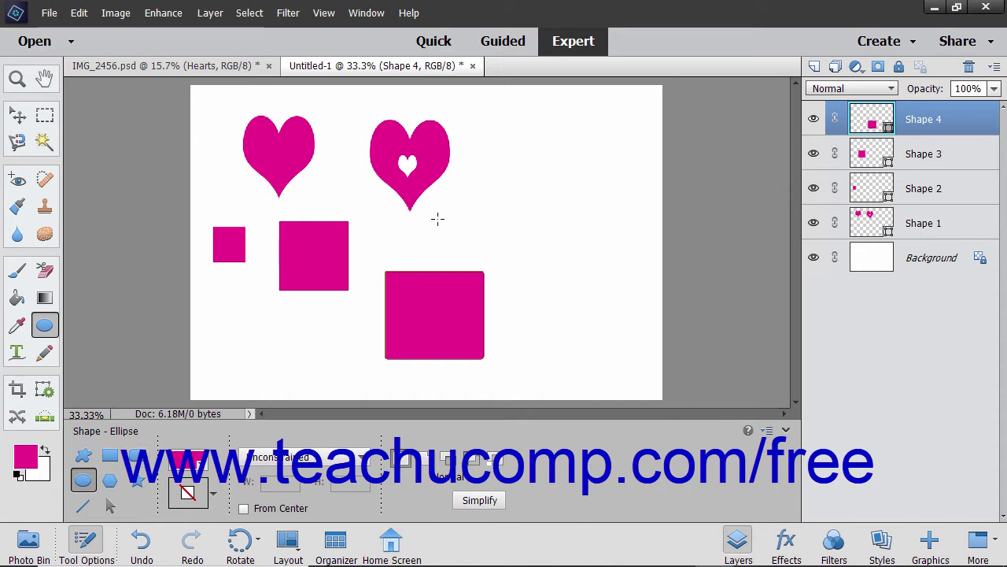
{"action": "left_click_drag", "start_coordinate": [438, 218], "coordinate": [492, 250]}
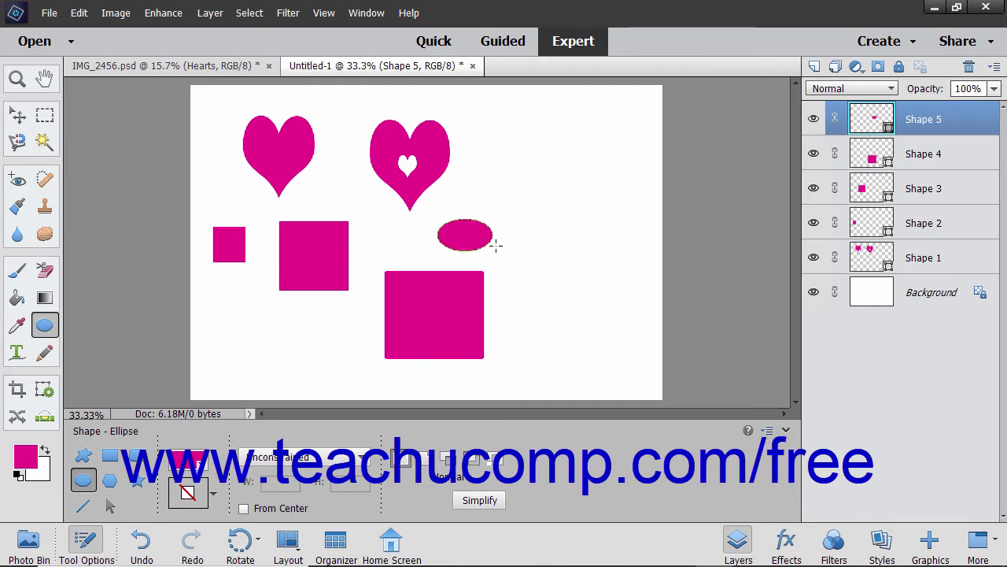
{"action": "left_click_drag", "start_coordinate": [500, 112], "coordinate": [569, 181]}
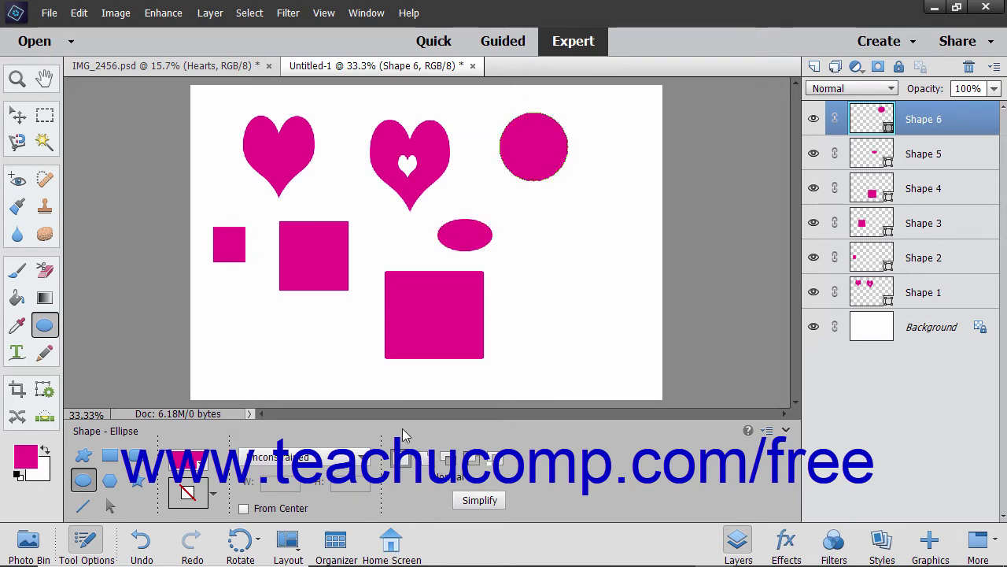
{"action": "left_click", "coordinate": [360, 457]}
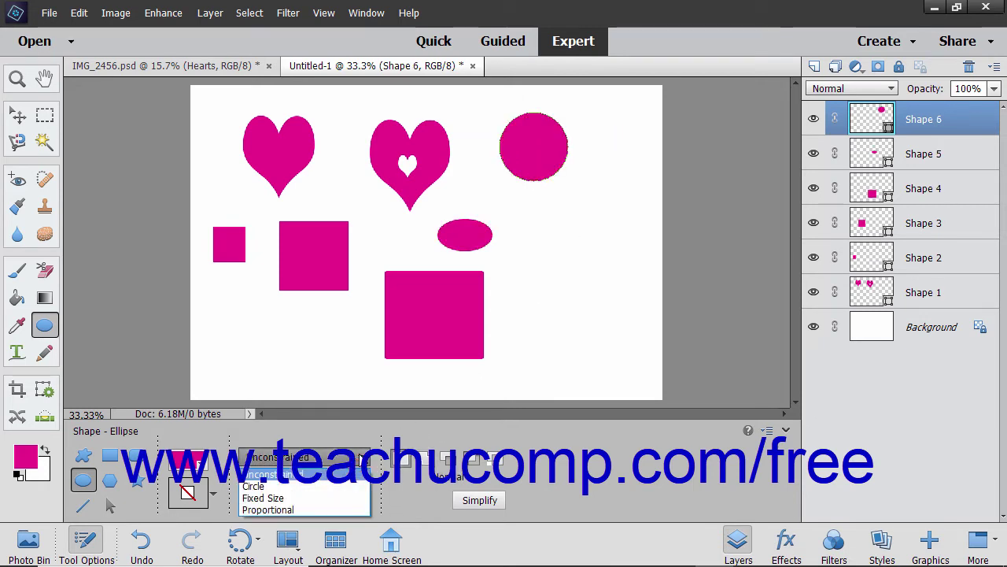
Close the size constraint choices, leaving the ellipse setting Unconstrained.
{"action": "left_click", "coordinate": [358, 460]}
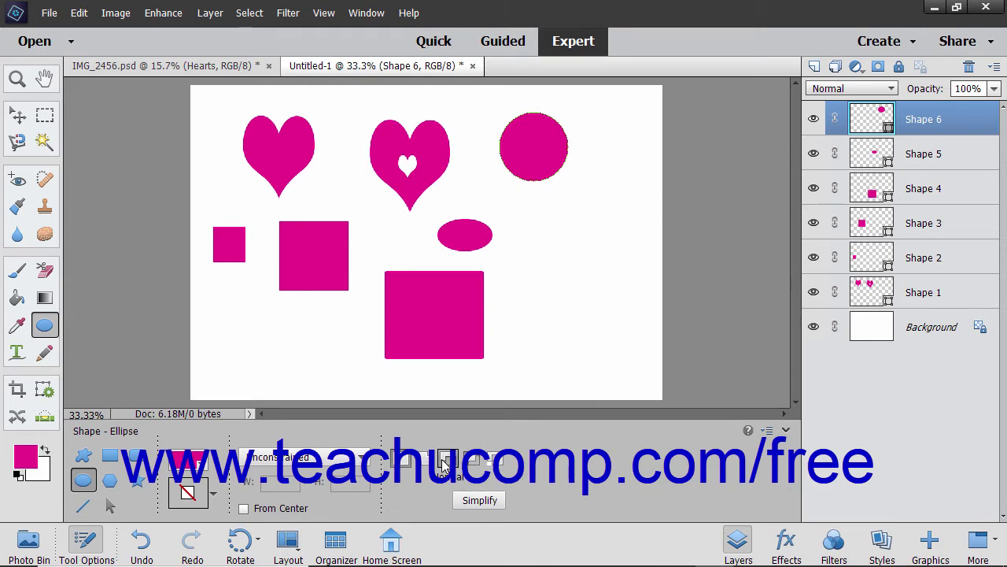
Draw a large magenta star with a 53% indent on the right side, below the circle.
{"action": "left_click", "coordinate": [111, 480]}
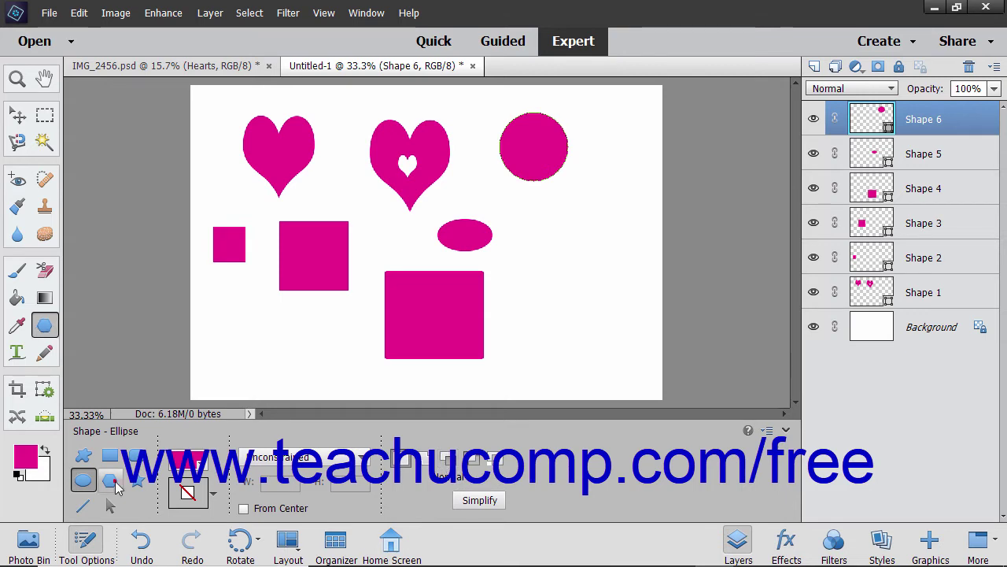
{"action": "left_click", "coordinate": [136, 486]}
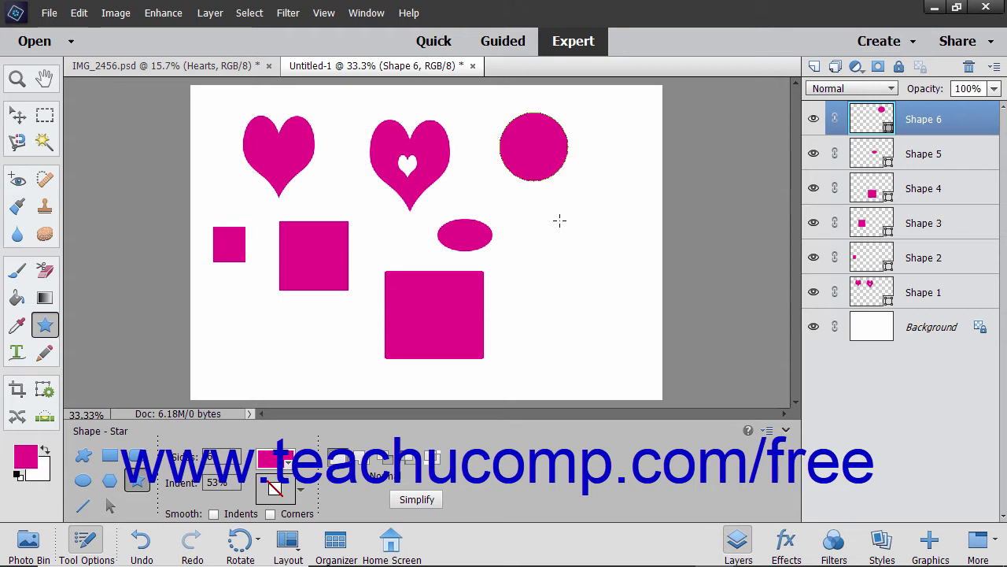
{"action": "left_click_drag", "start_coordinate": [558, 221], "coordinate": [596, 258]}
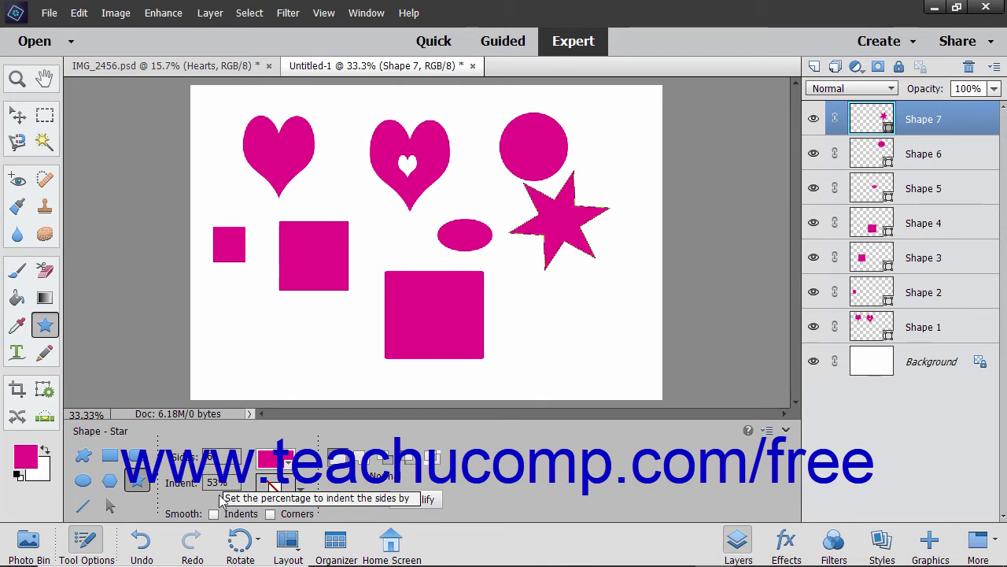
Draw a small star with smoothed corners and indents below the large star, then turn off corner smoothing.
{"action": "left_click", "coordinate": [270, 514]}
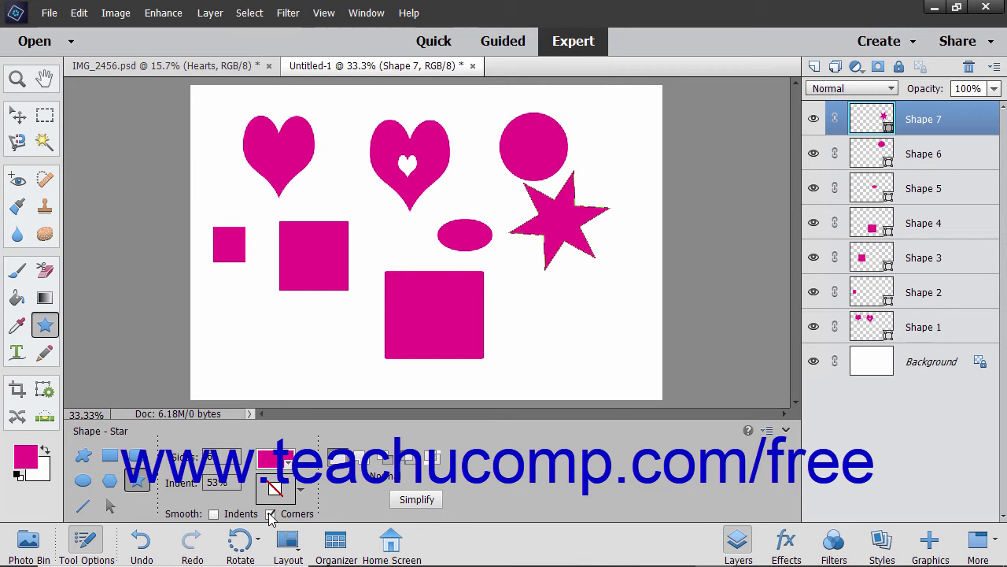
{"action": "left_click", "coordinate": [246, 516]}
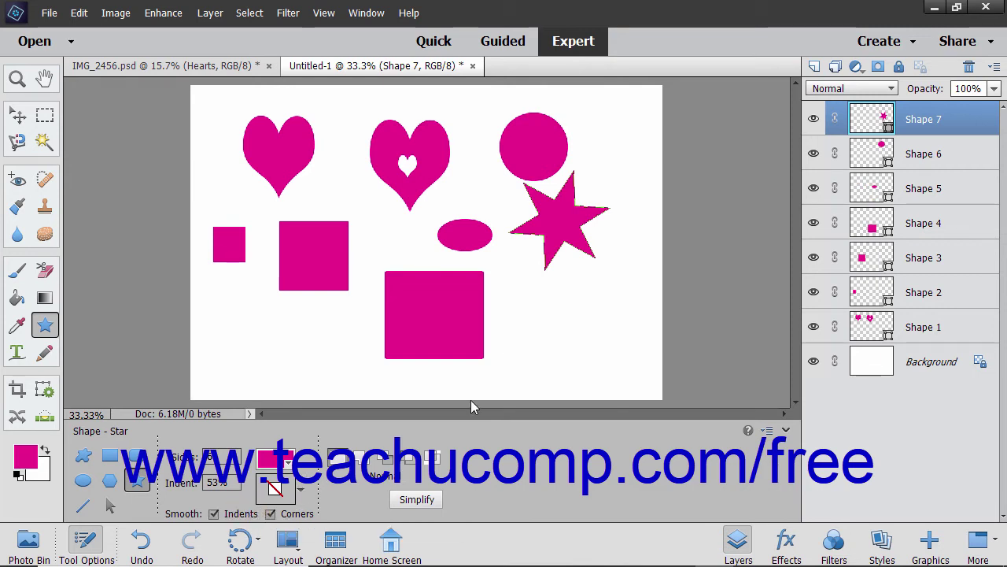
{"action": "left_click_drag", "start_coordinate": [570, 280], "coordinate": [592, 285]}
{"action": "left_click", "coordinate": [270, 514]}
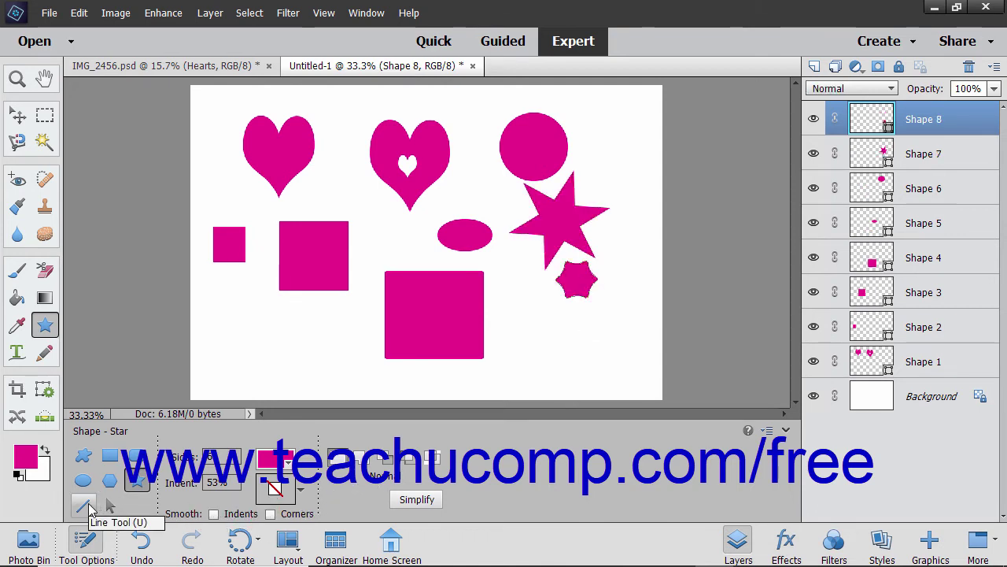
Draw a thin vertical line with no arrowhead between the small square and the larger square.
{"action": "left_click", "coordinate": [86, 506]}
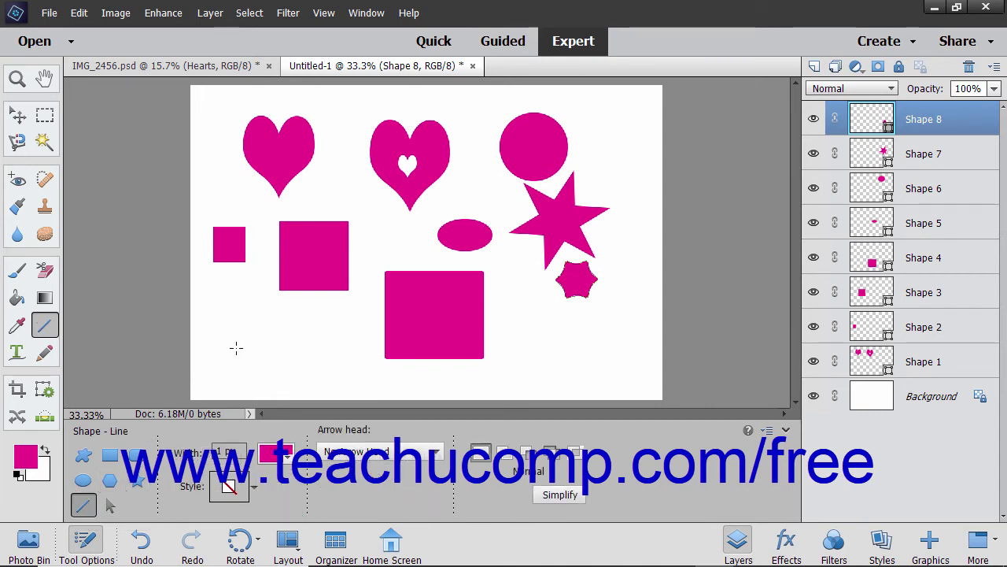
{"action": "left_click", "coordinate": [222, 453]}
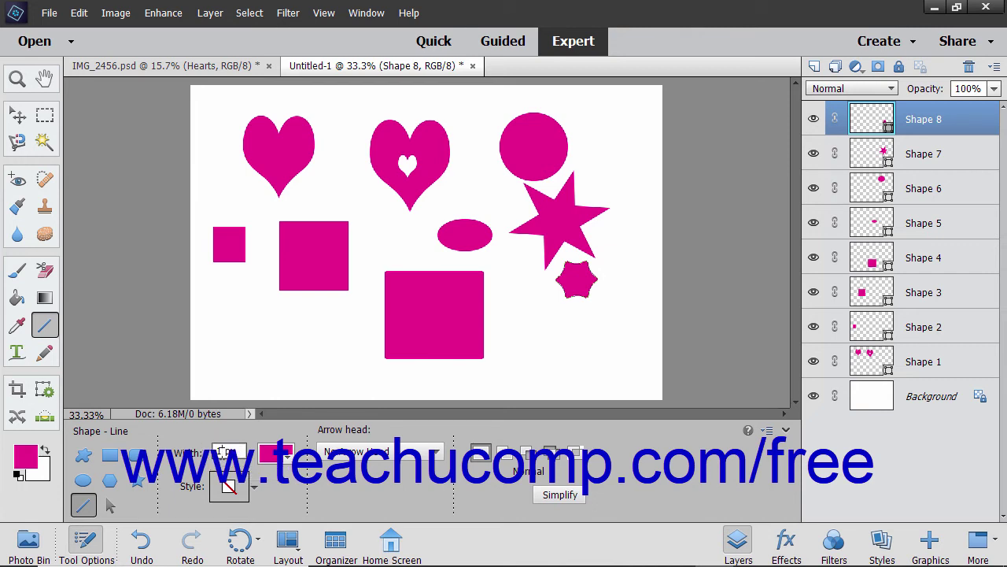
{"action": "left_click", "coordinate": [373, 457]}
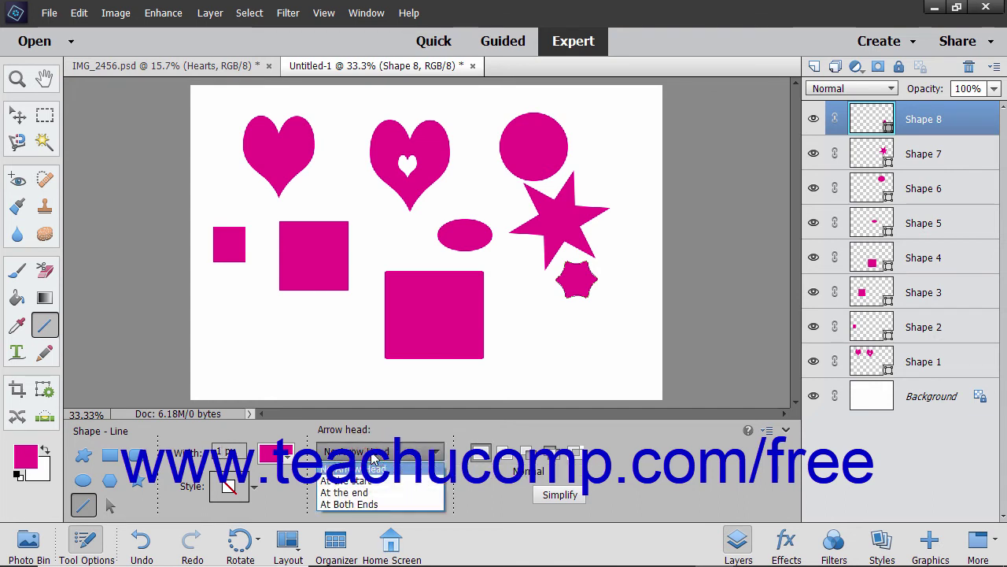
{"action": "left_click", "coordinate": [370, 492]}
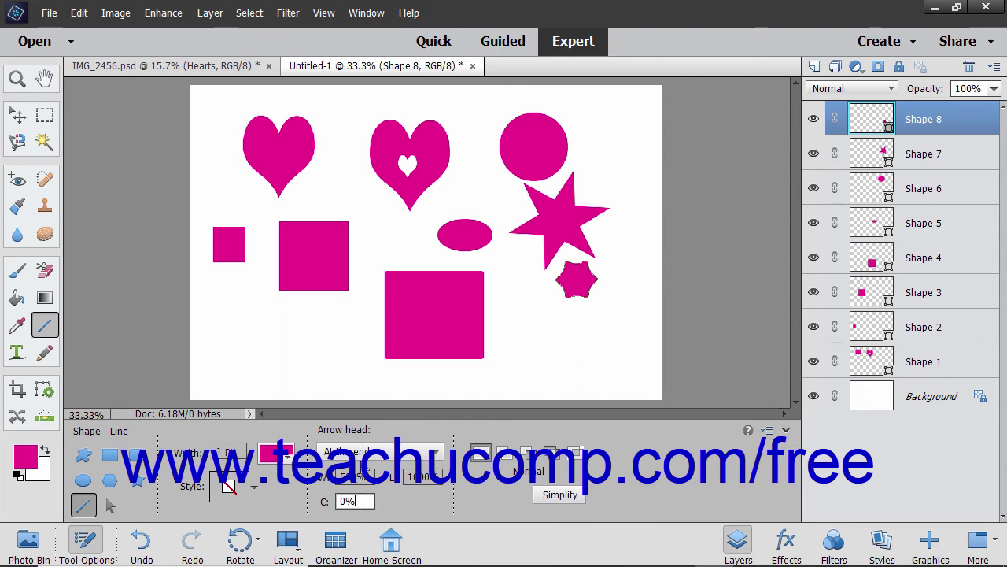
{"action": "left_click", "coordinate": [378, 451]}
{"action": "left_click", "coordinate": [360, 452]}
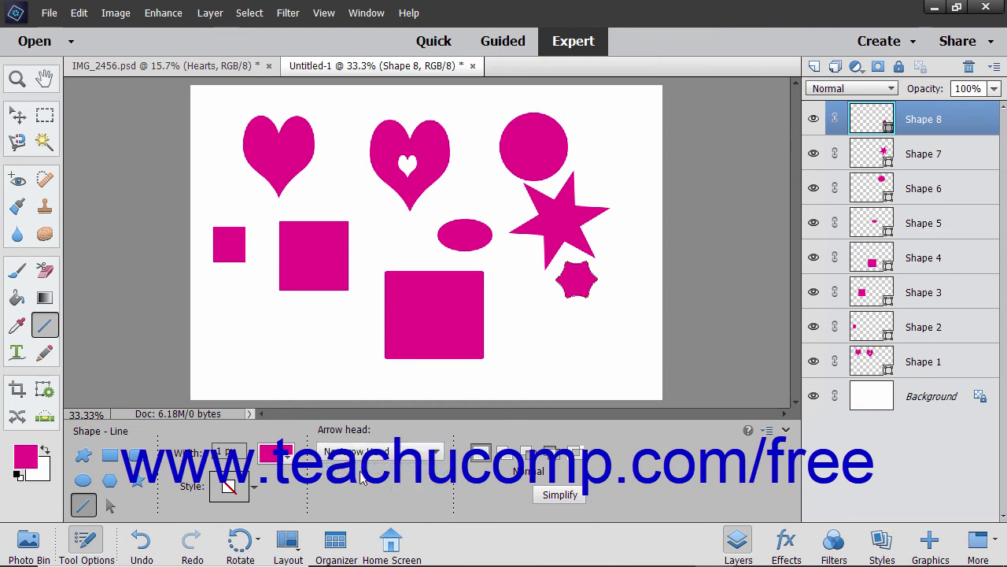
{"action": "left_click_drag", "start_coordinate": [260, 240], "coordinate": [260, 378]}
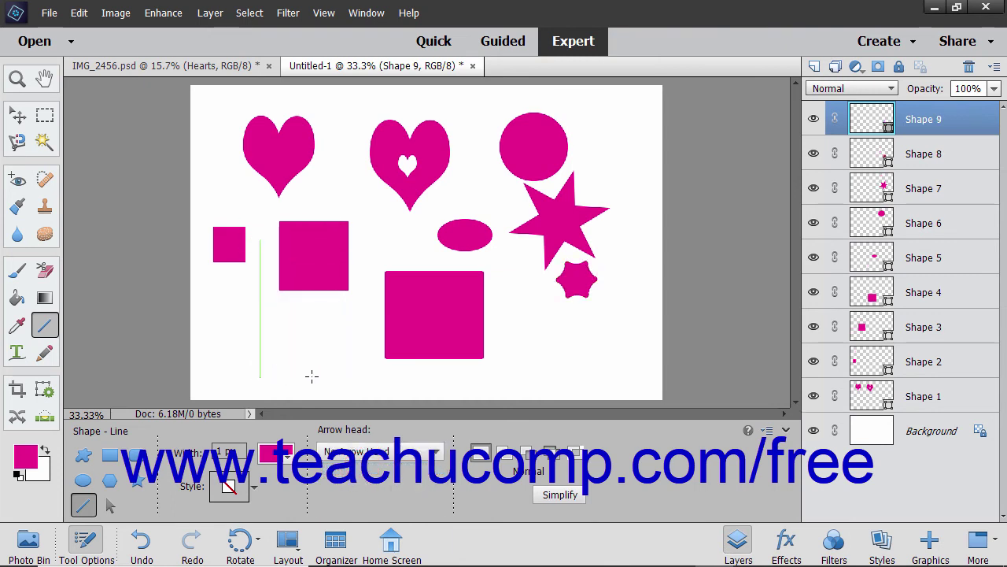
{"action": "left_click", "coordinate": [84, 456]}
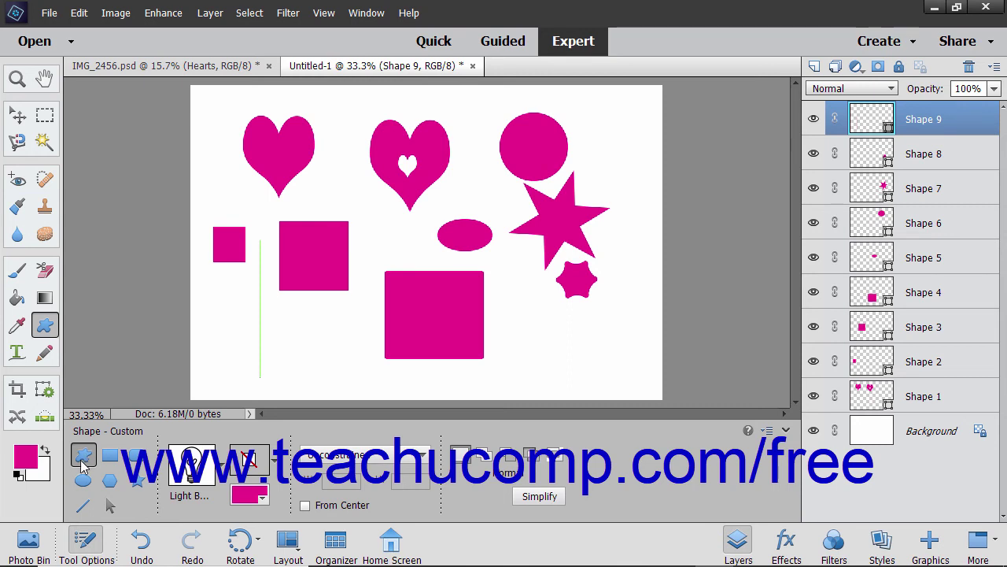
Choose Fleur-De-Lis from the Ornaments set and draw it in the lower right, below the small star.
{"action": "left_click", "coordinate": [221, 461]}
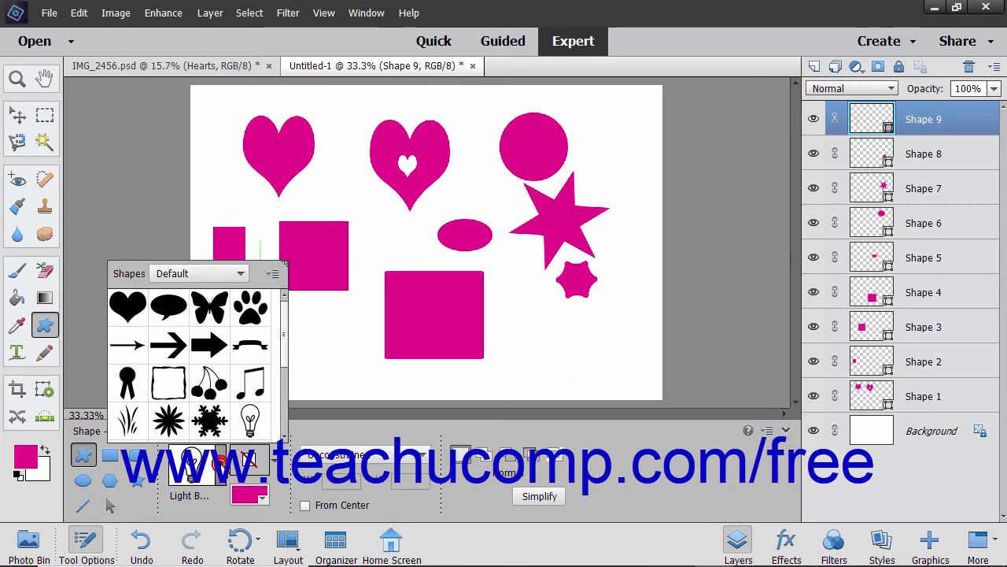
{"action": "left_click", "coordinate": [240, 273]}
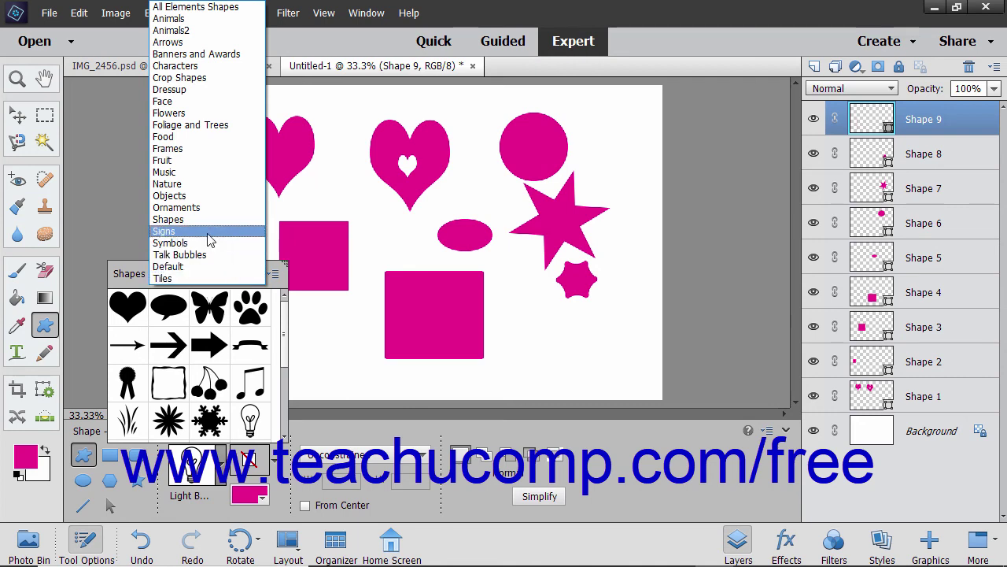
{"action": "left_click", "coordinate": [199, 208]}
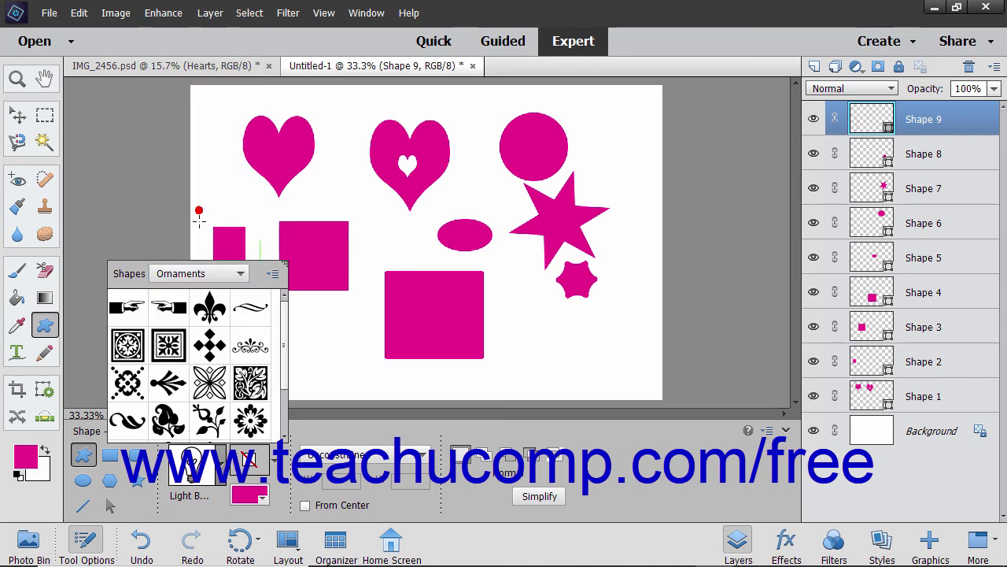
{"action": "double_click", "coordinate": [206, 312]}
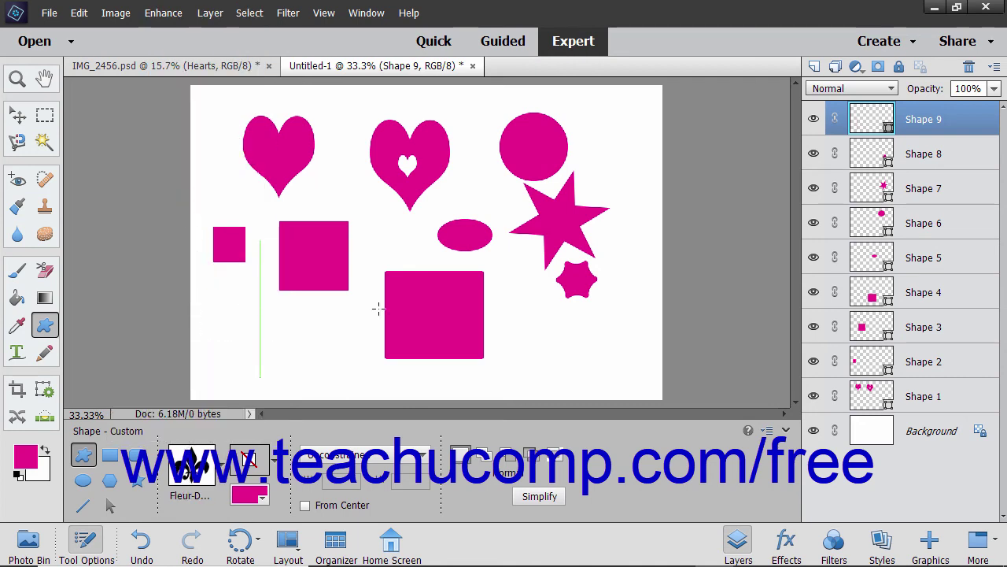
{"action": "left_click_drag", "start_coordinate": [537, 322], "coordinate": [612, 402]}
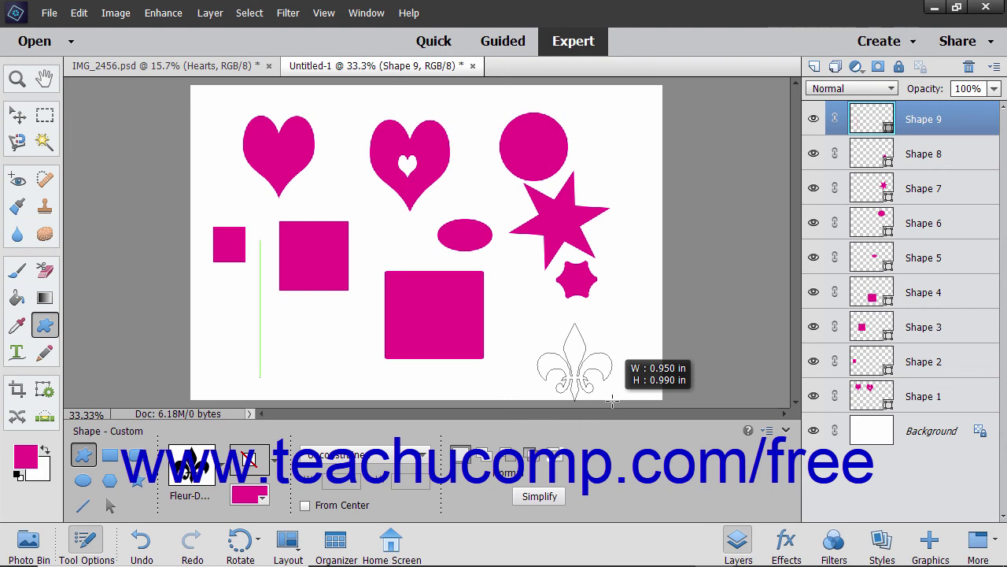
{"action": "left_click_drag", "start_coordinate": [612, 401], "coordinate": [603, 389]}
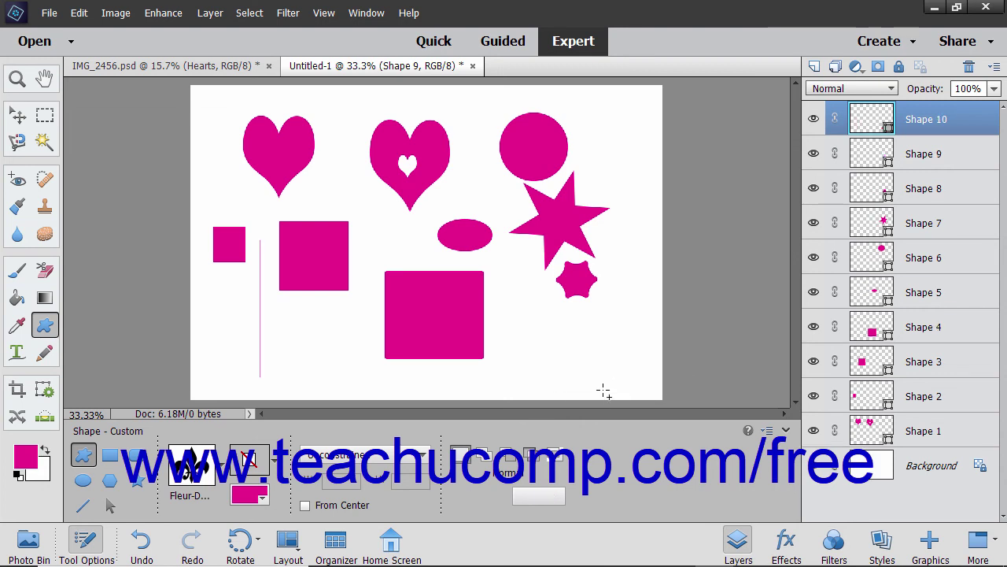
{"action": "left_click", "coordinate": [417, 458]}
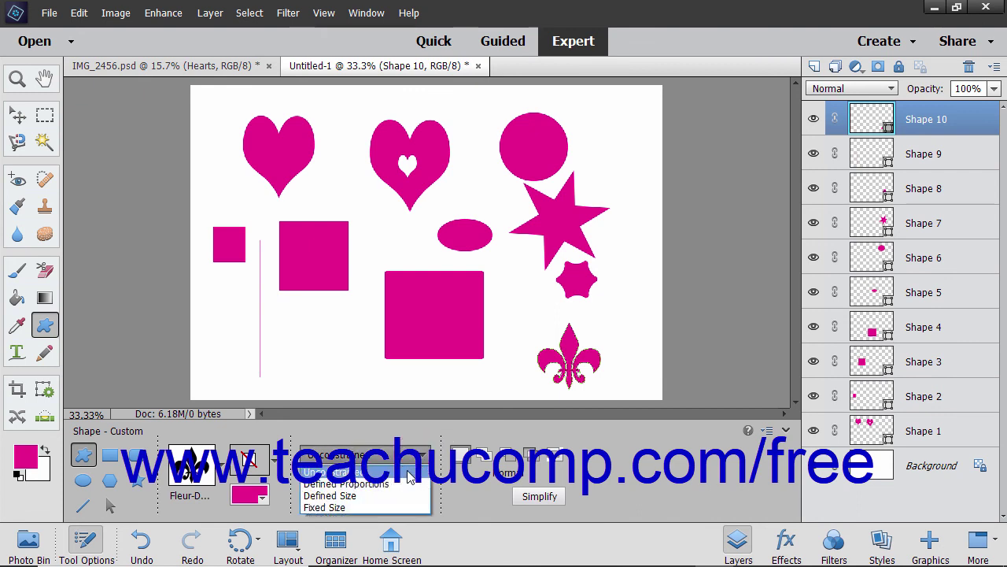